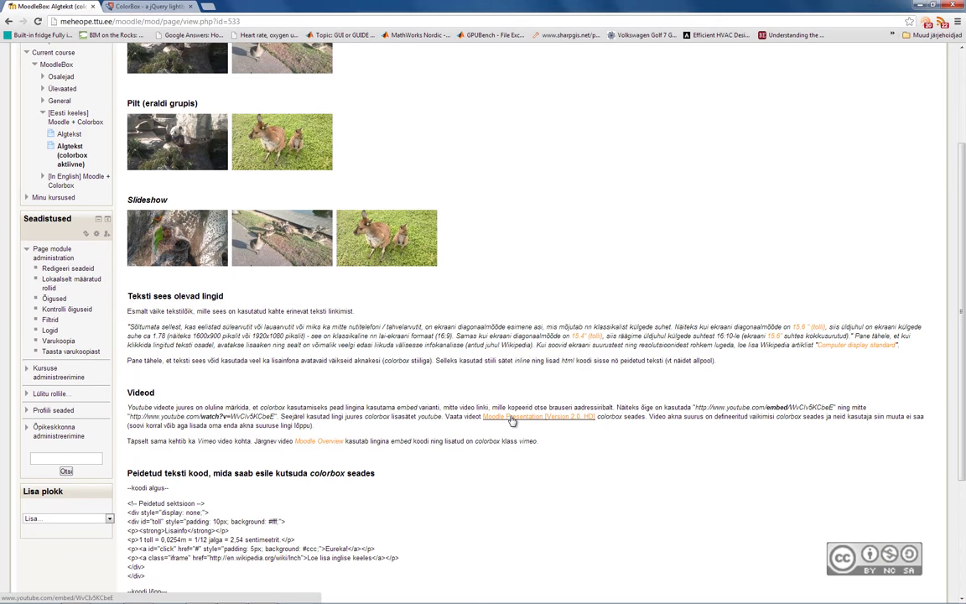
View the Moodle Presentation and Moodle Overview video links in their ColorBox windows, closing each one
click(511, 420)
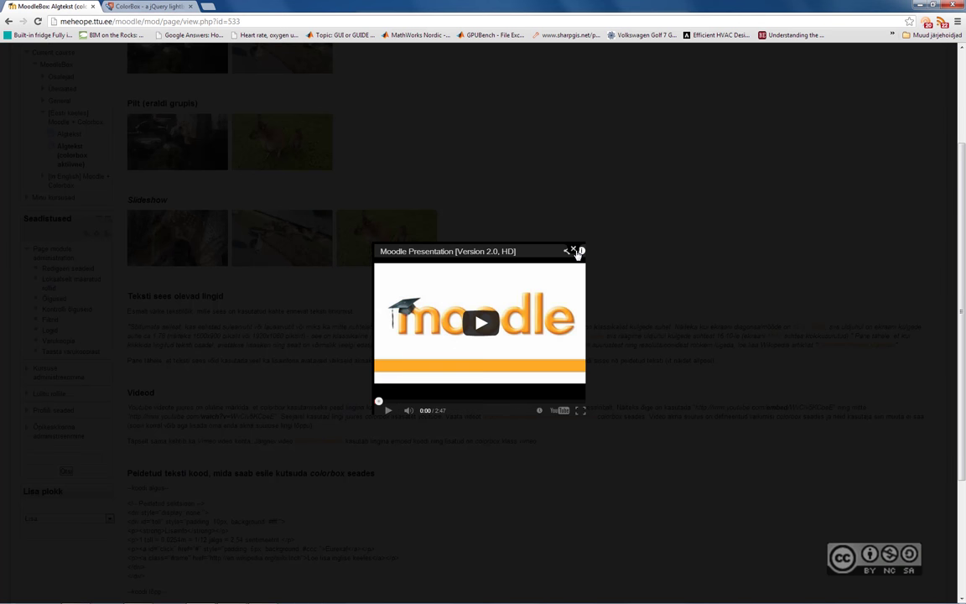
click(532, 429)
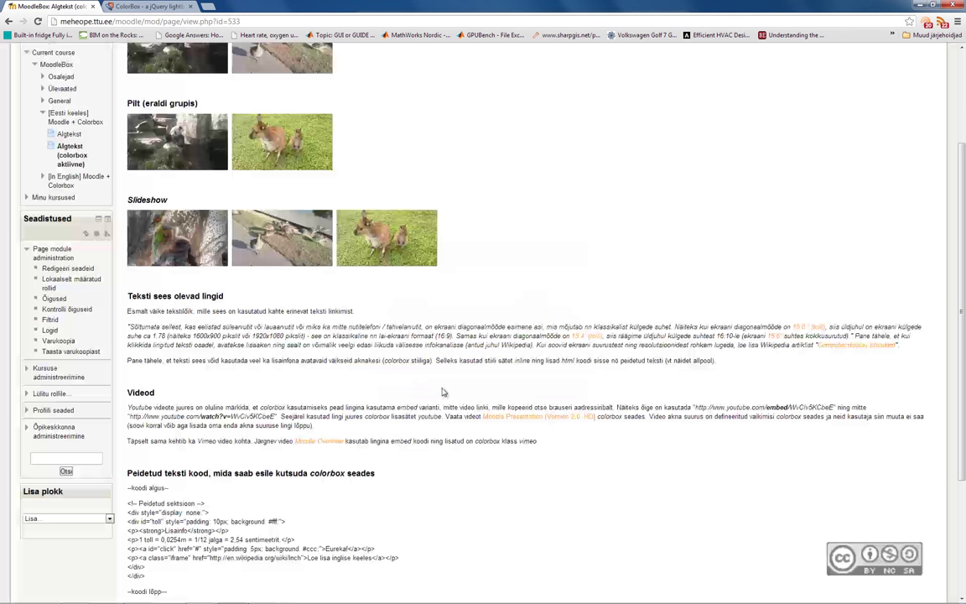
click(319, 442)
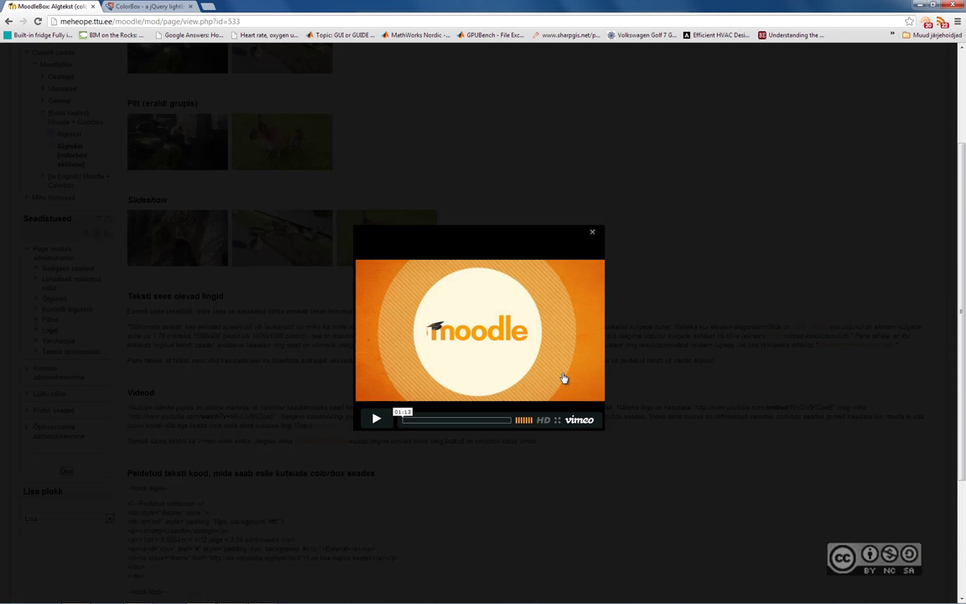
click(592, 234)
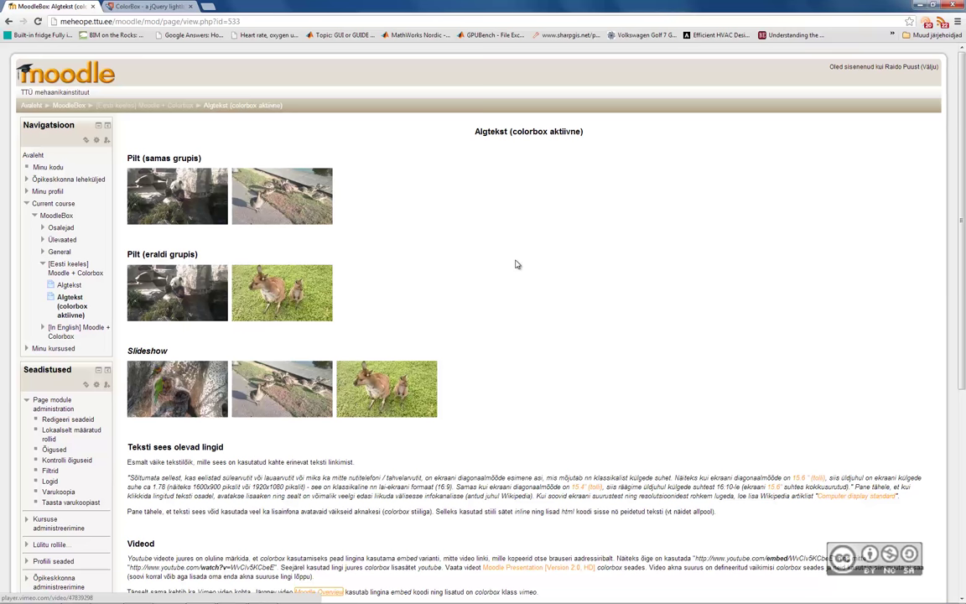
Open the Algtekst page of the MoodleBox course and check how its panda picture link opens, returning to the page
click(94, 105)
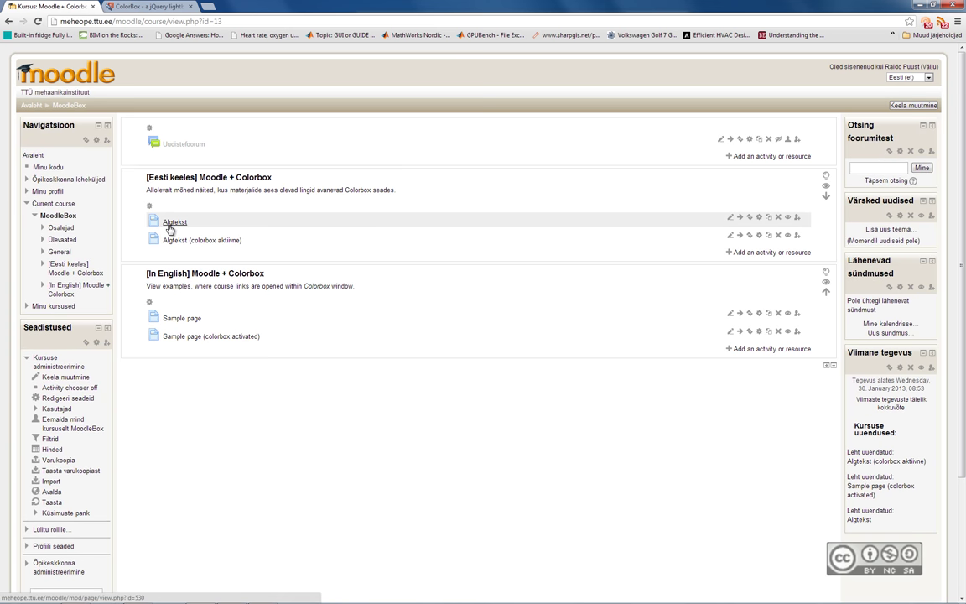
click(175, 223)
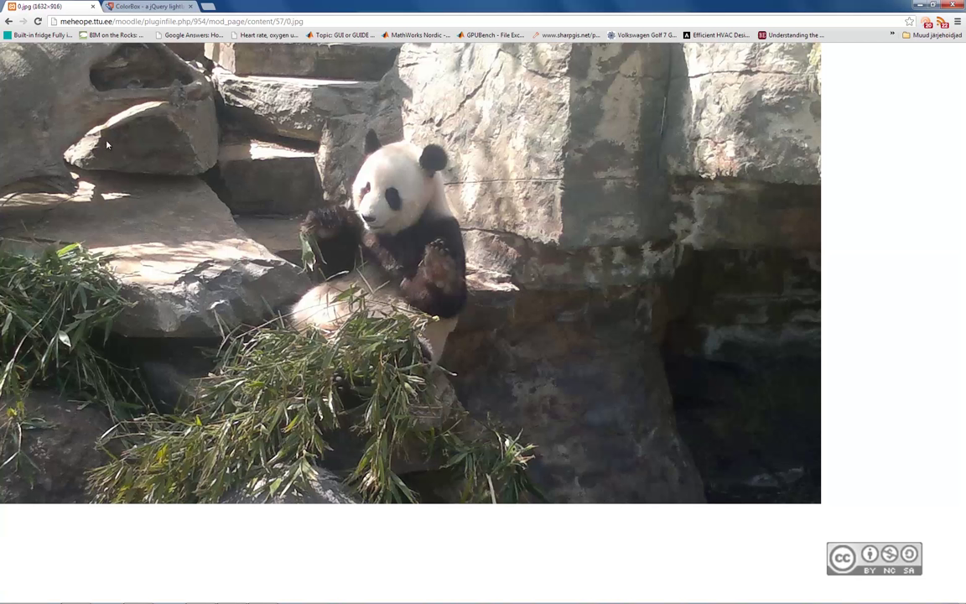
key(alt+Left)
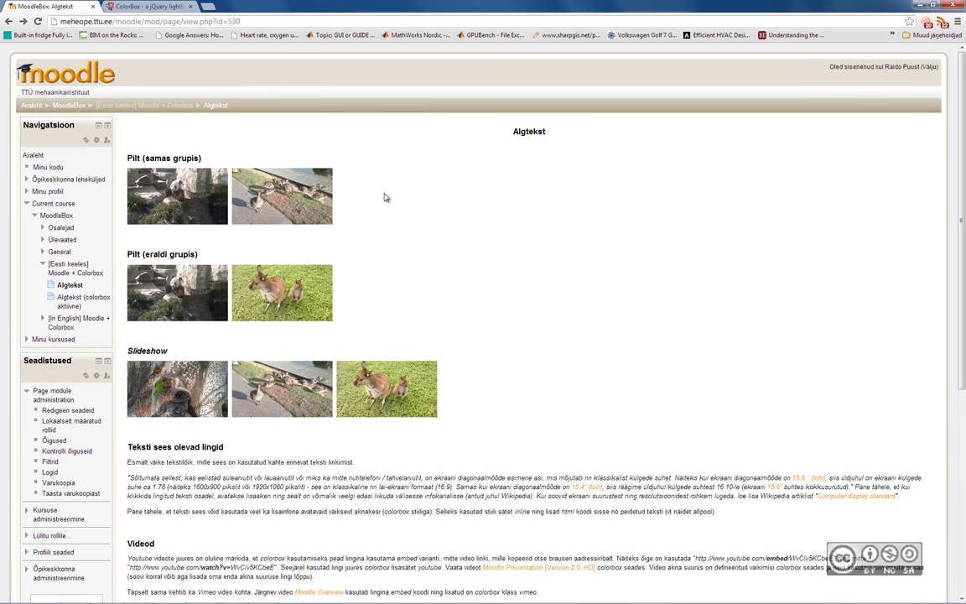
Edit the Algtekst page and assign the class group1 to the link of the panda picture under "Pilt (samas grupis)"
click(67, 410)
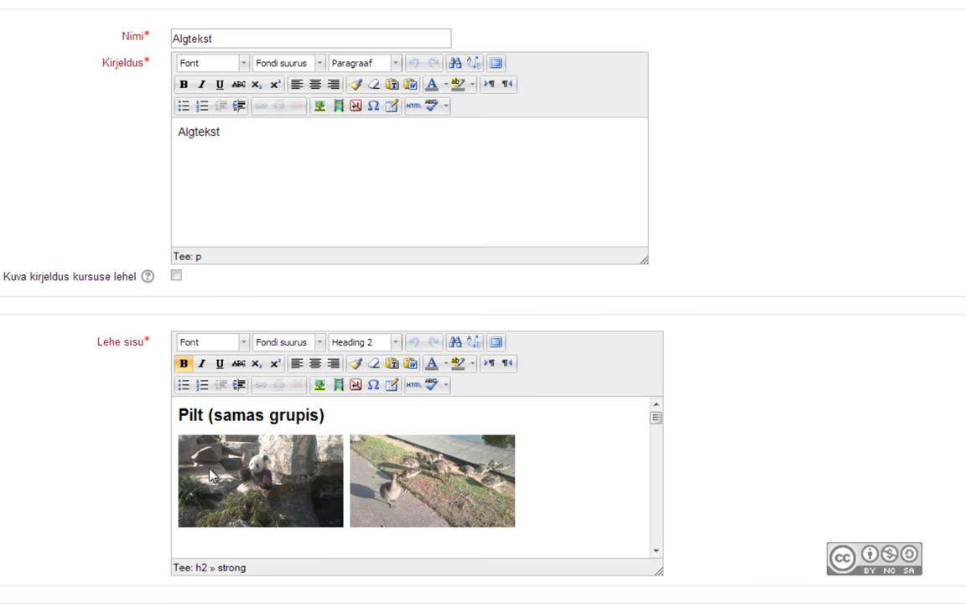
click(276, 480)
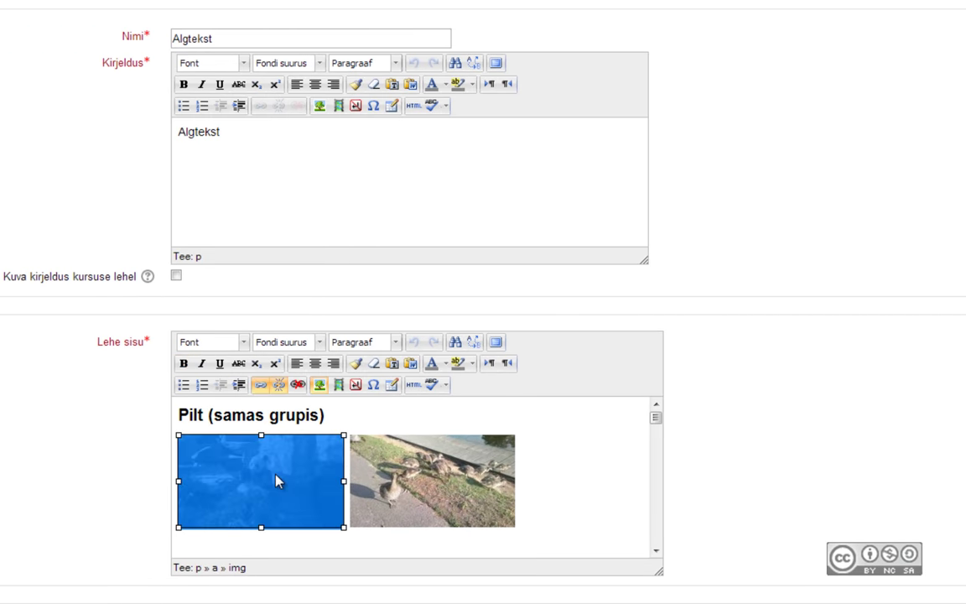
click(261, 386)
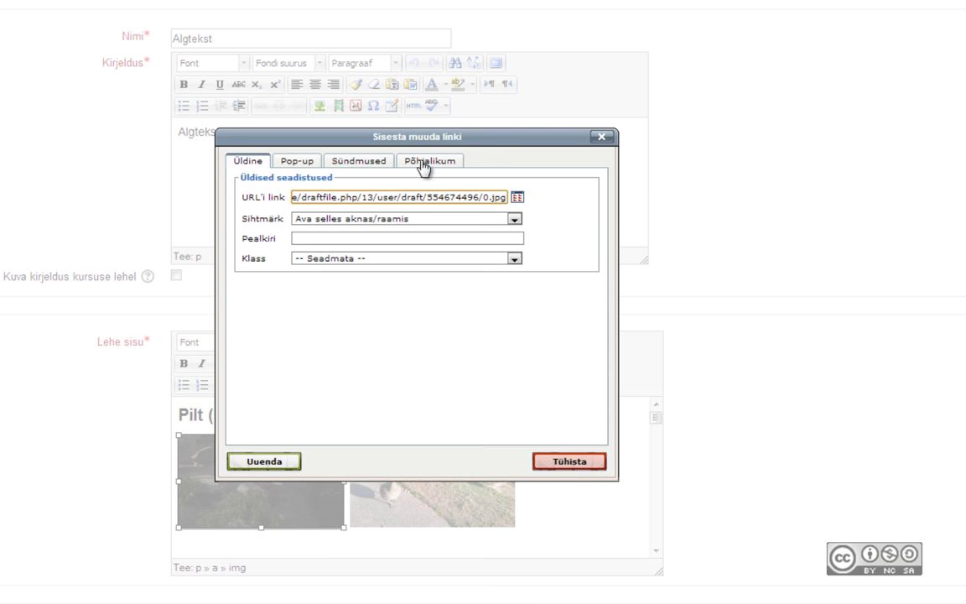
click(424, 163)
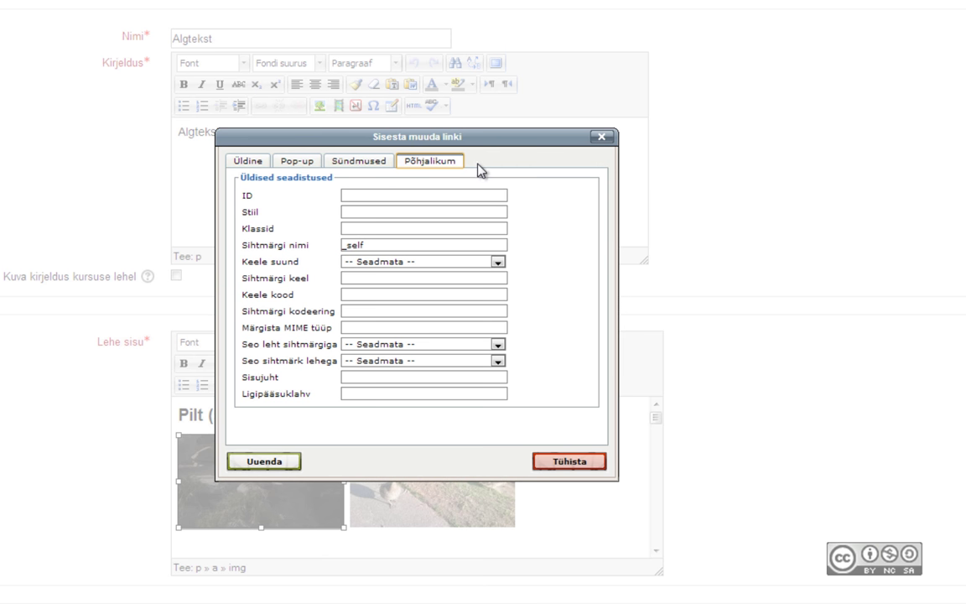
click(371, 229)
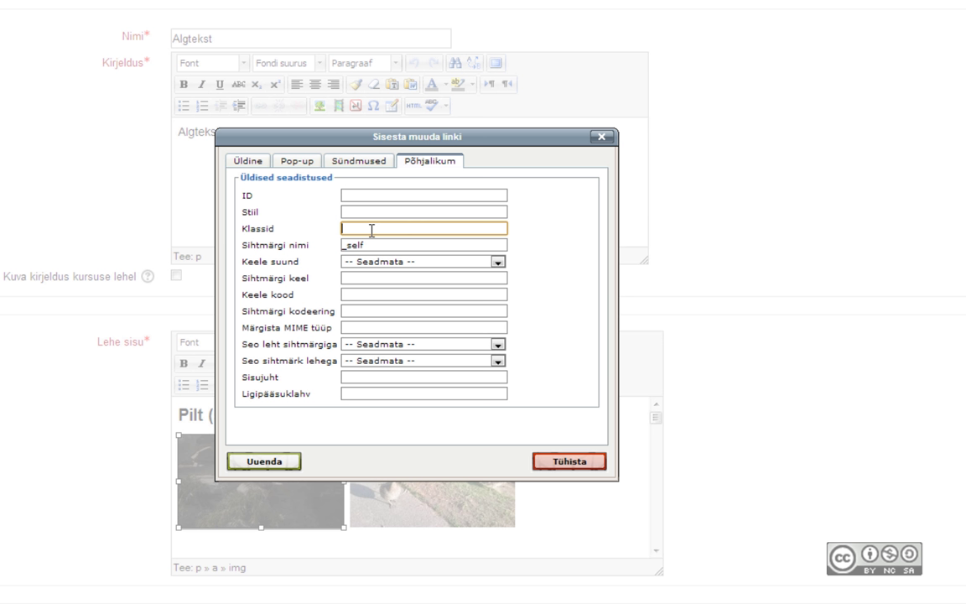
text(group)
text(1)
click(286, 461)
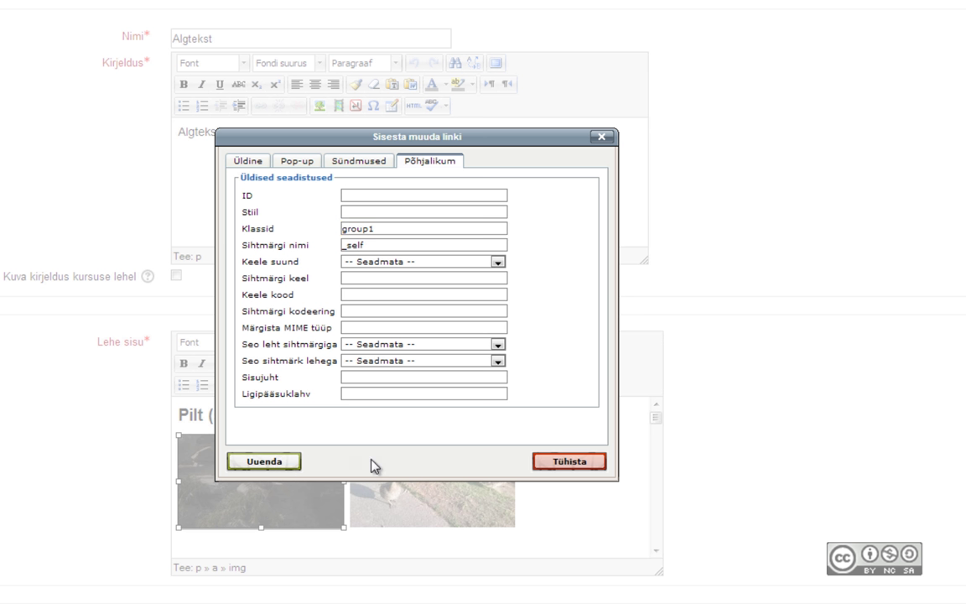
Assign the class iframe to the "Computer display standard" text link, and save and display the page
scroll(656, 442, down, 10)
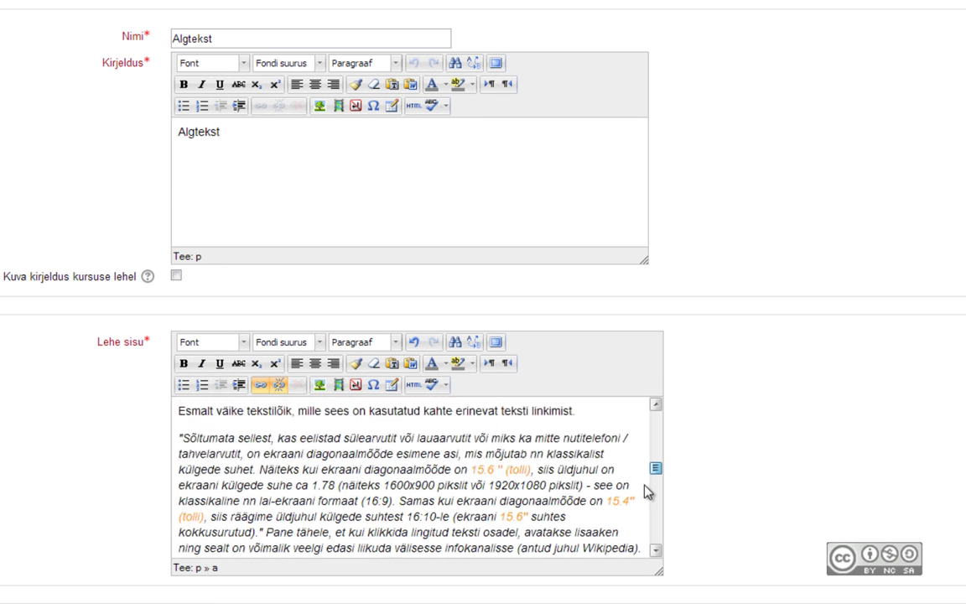
scroll(648, 490, down, 5)
scroll(648, 489, up, 3)
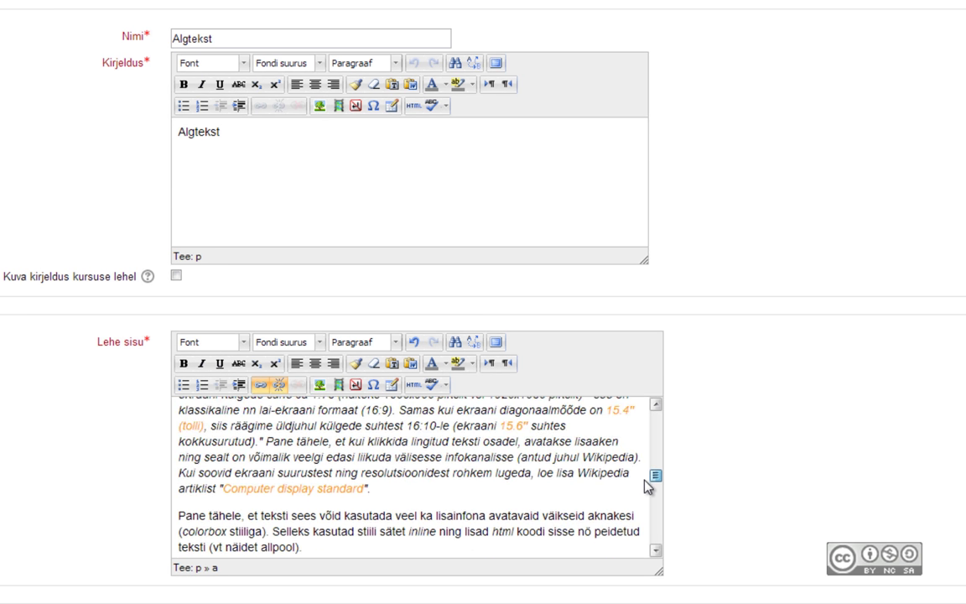
drag(223, 488, 366, 488)
click(254, 488)
click(261, 384)
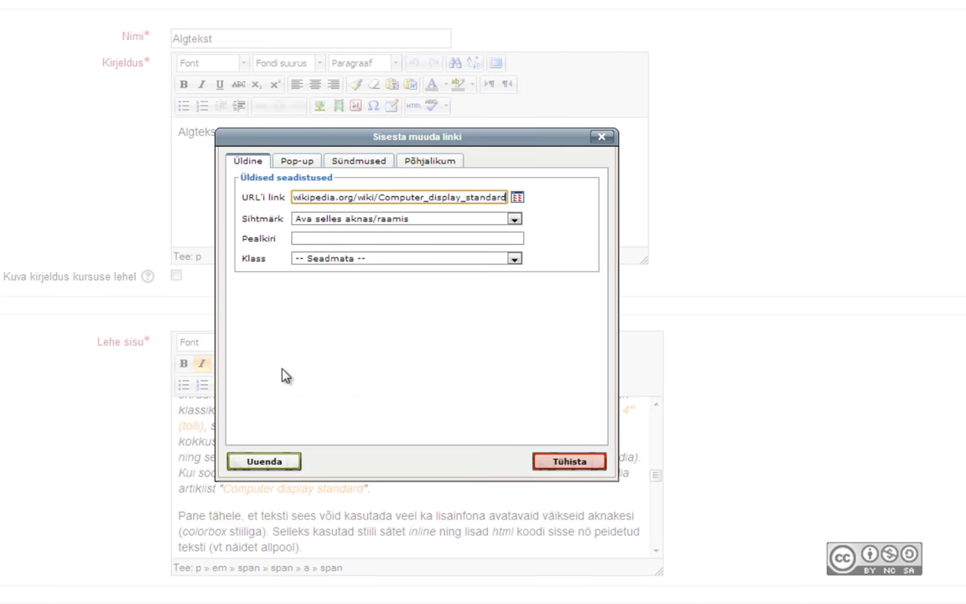
click(430, 161)
click(366, 229)
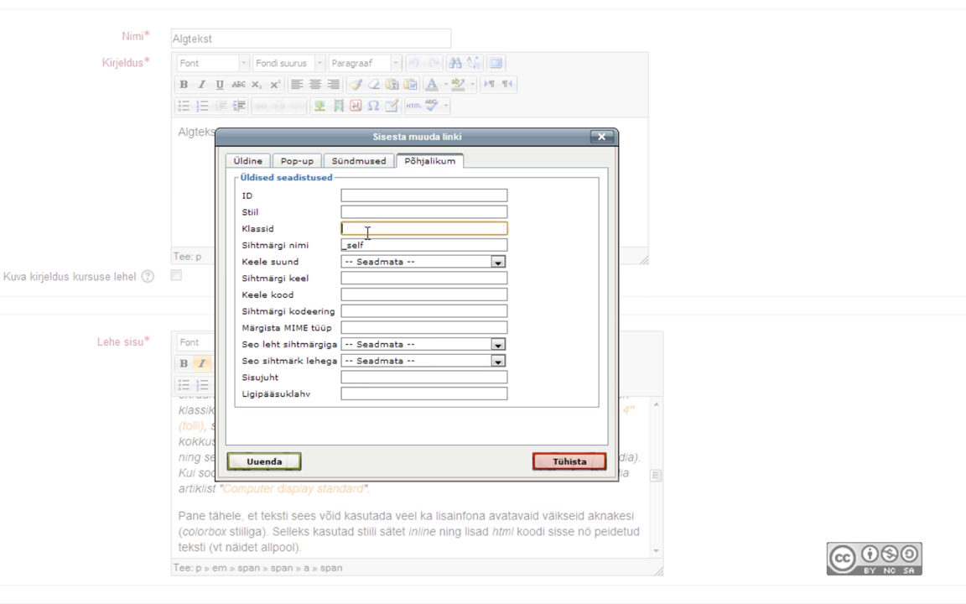
text(iframe)
click(264, 461)
scroll(474, 585, down, 5)
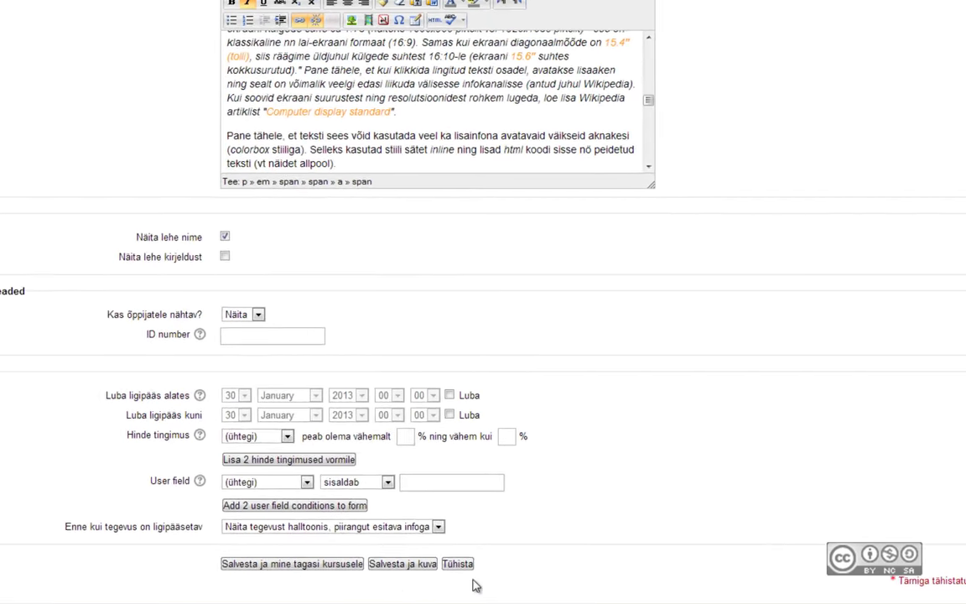
click(403, 563)
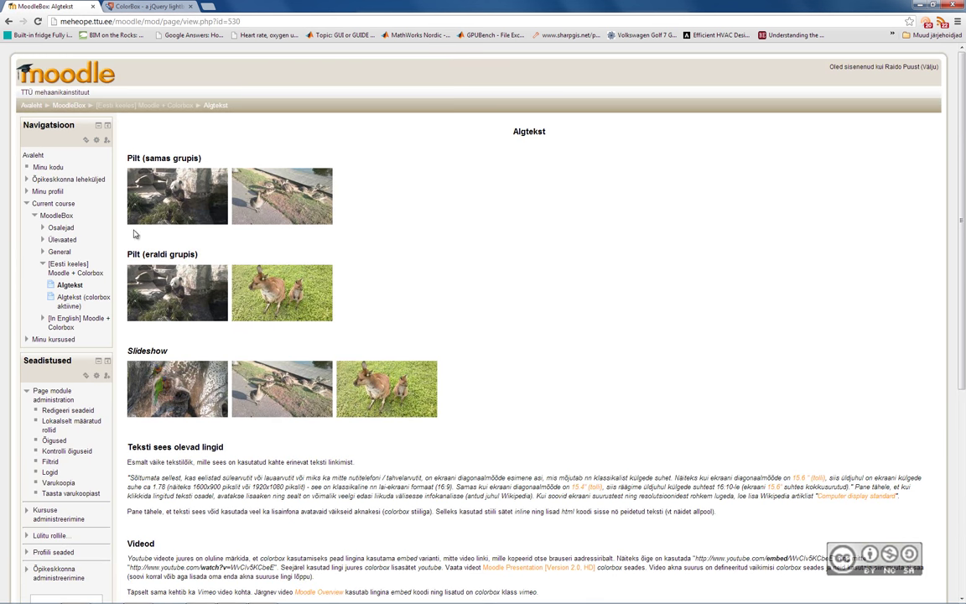
Test the panda picture and the "Computer display standard" link on the saved page, closing each overlay
click(158, 194)
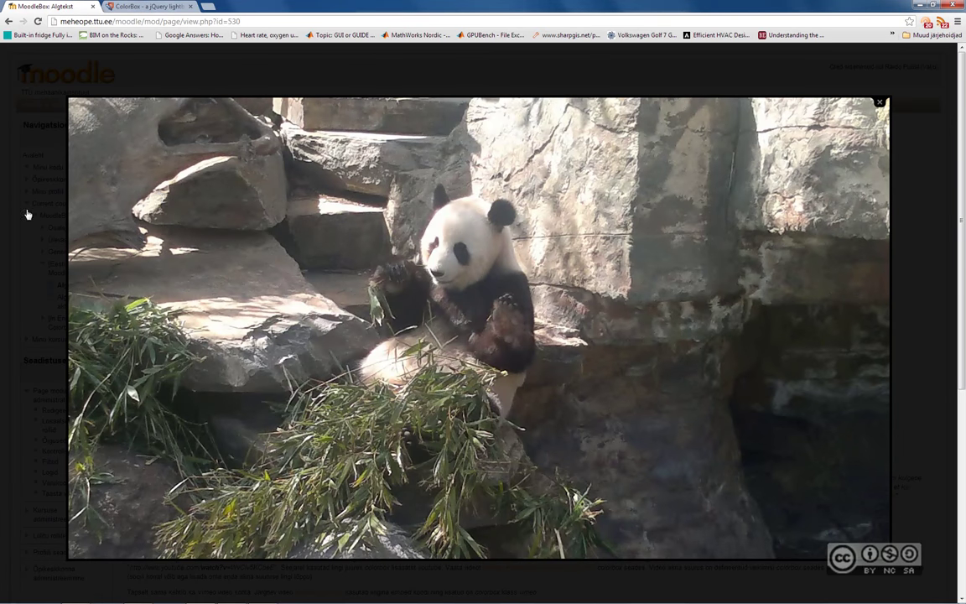
click(881, 104)
scroll(436, 344, down, 1)
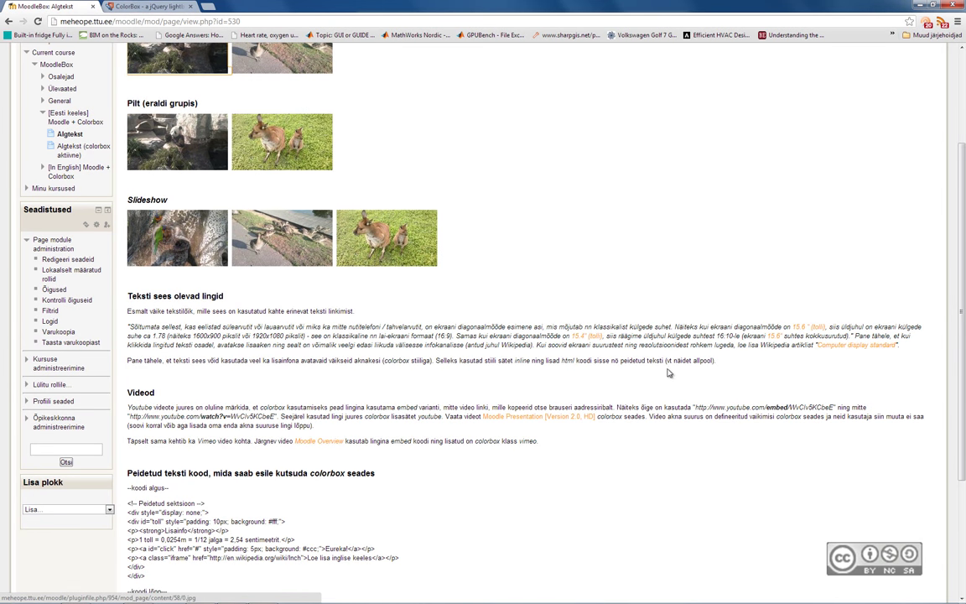
click(859, 346)
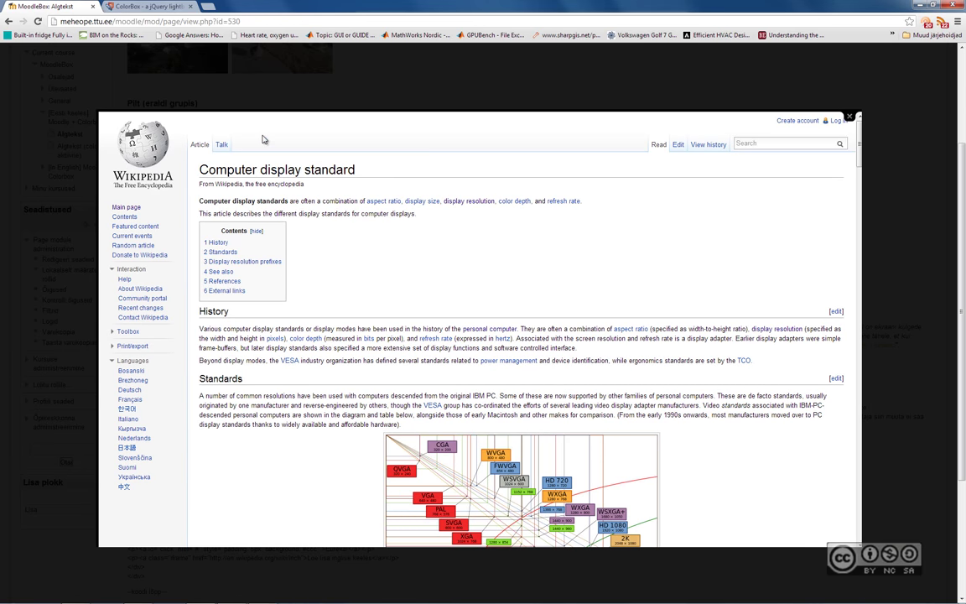
key(Escape)
scroll(485, 278, up, 3)
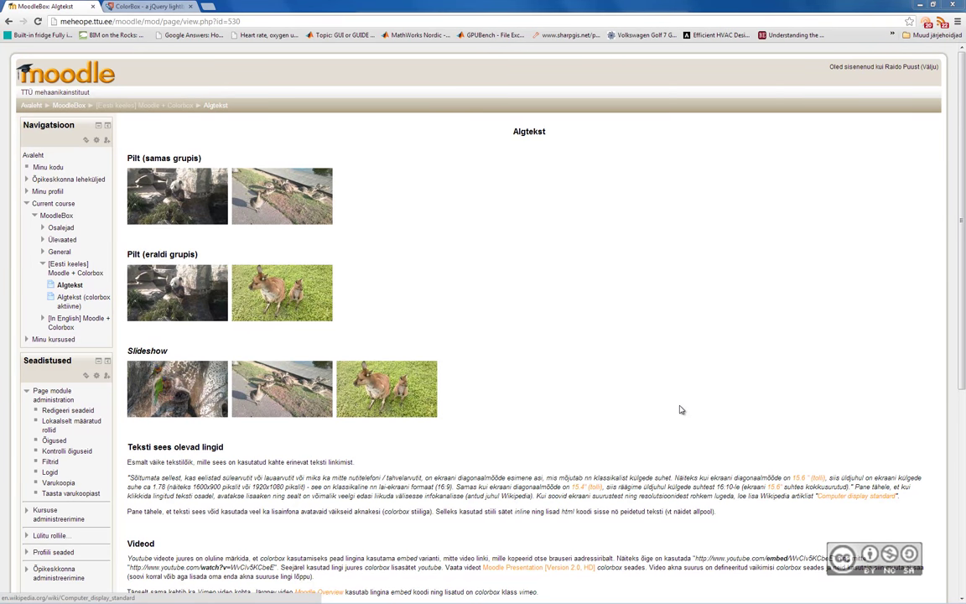
Download the ColorBox plugin from its website and save colorbox-master.zip to the Desktop
click(147, 8)
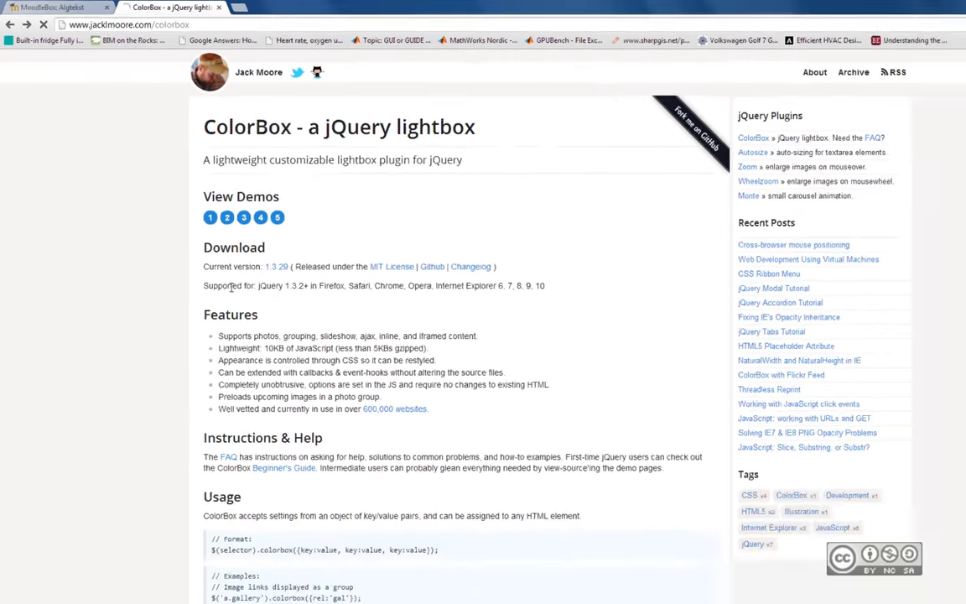
click(413, 398)
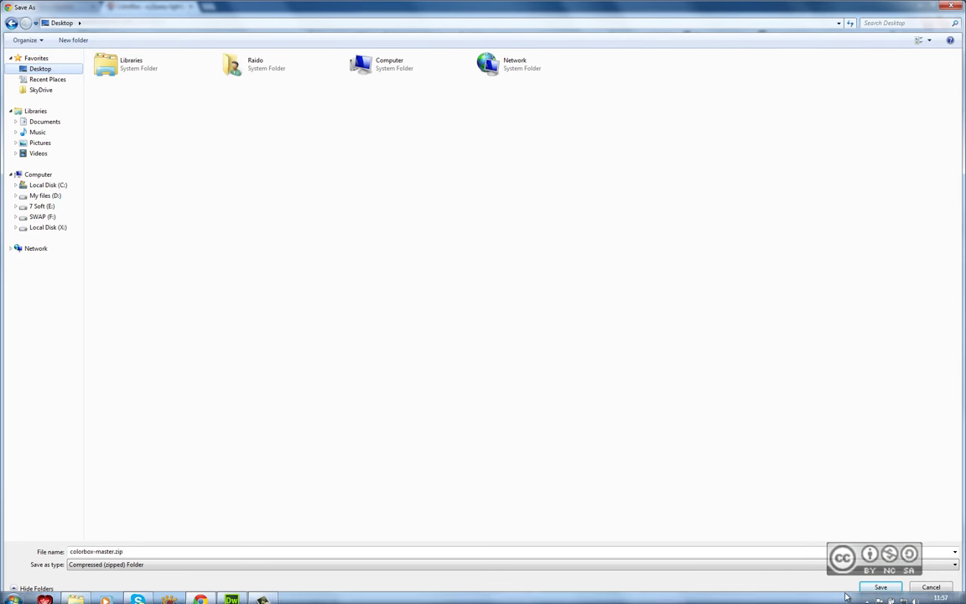
click(880, 587)
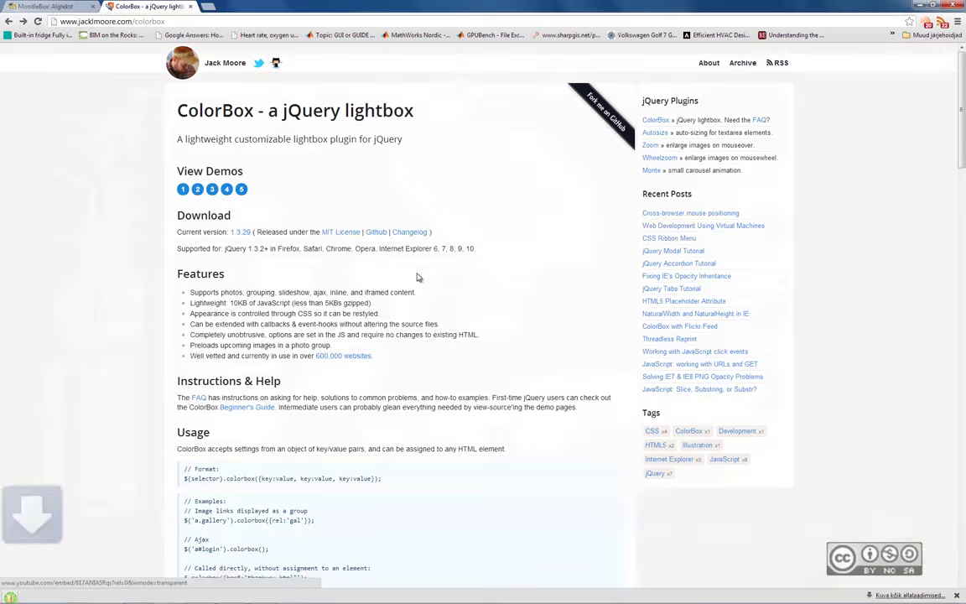
Extract colorbox-master.zip on the desktop with 7-Zip into a colorbox-master folder and open its inner colorbox-master folder
click(920, 6)
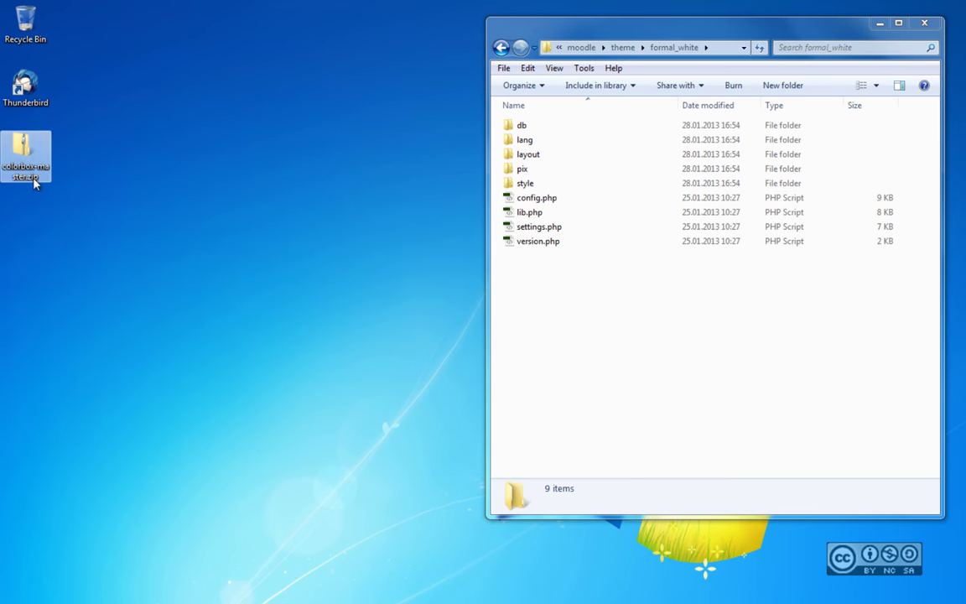
right_click(25, 152)
mouse_move(84, 195)
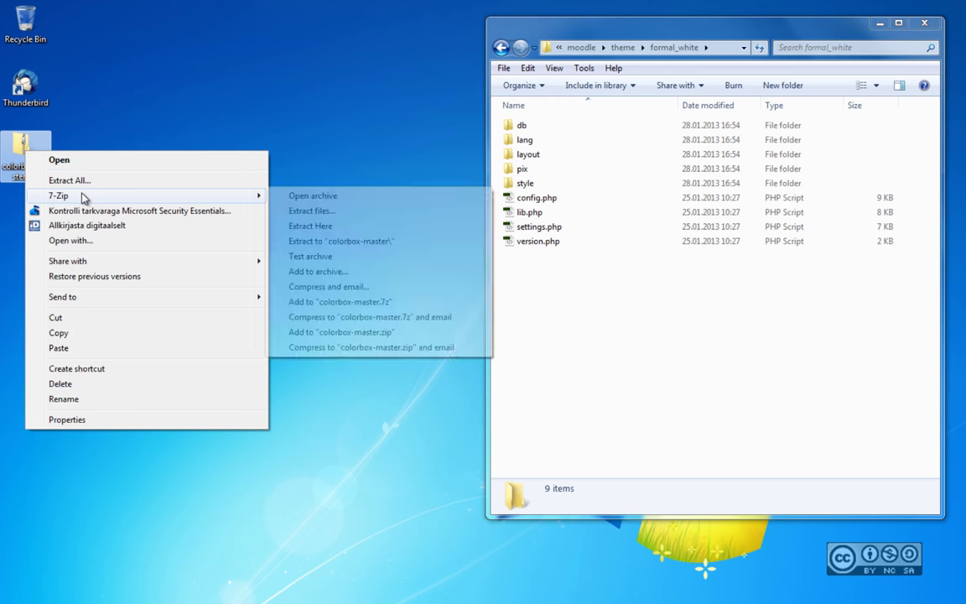
click(344, 240)
double_click(22, 210)
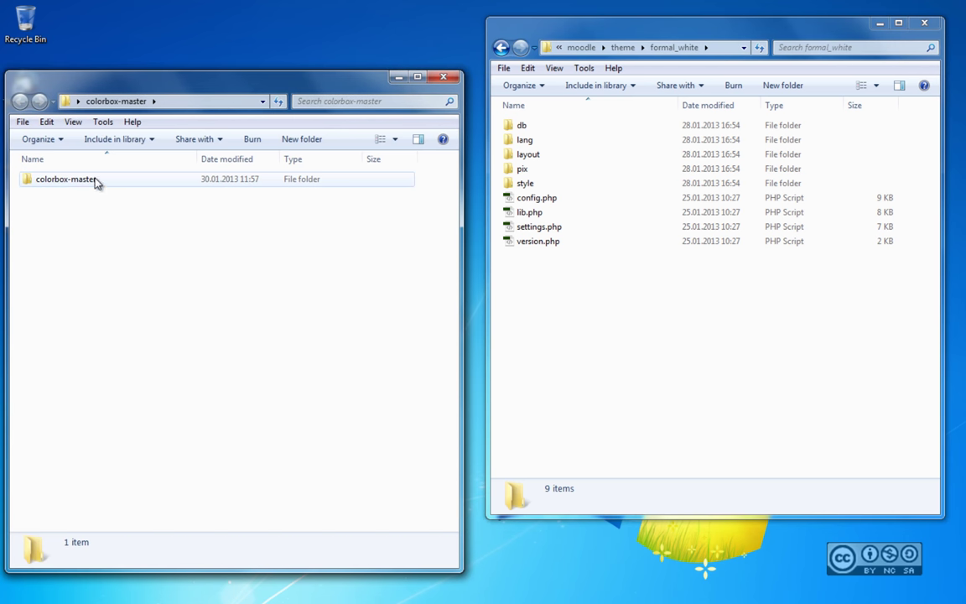
double_click(57, 180)
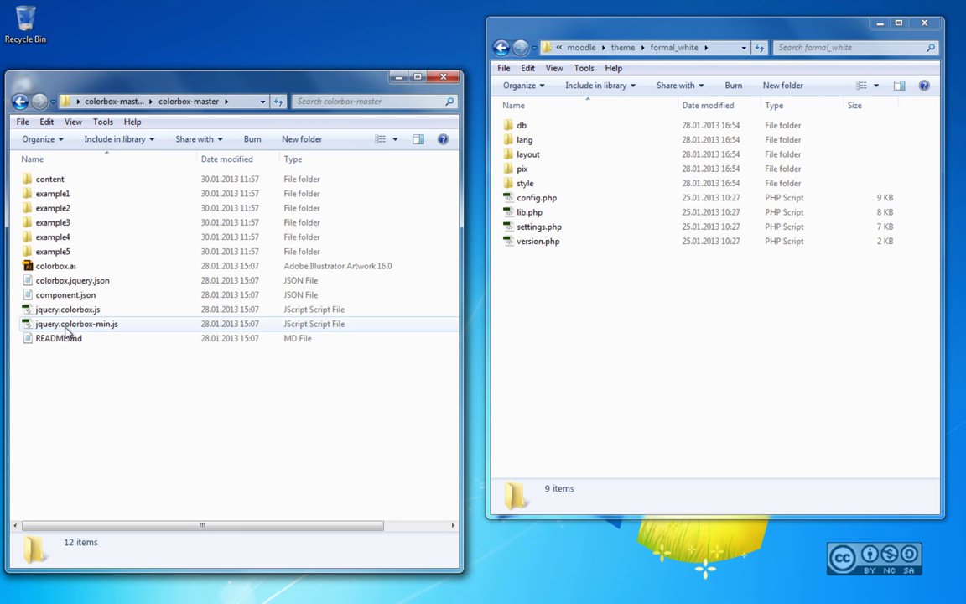
Select the jquery.colorbox-min.js file in the extracted ColorBox folder
click(109, 325)
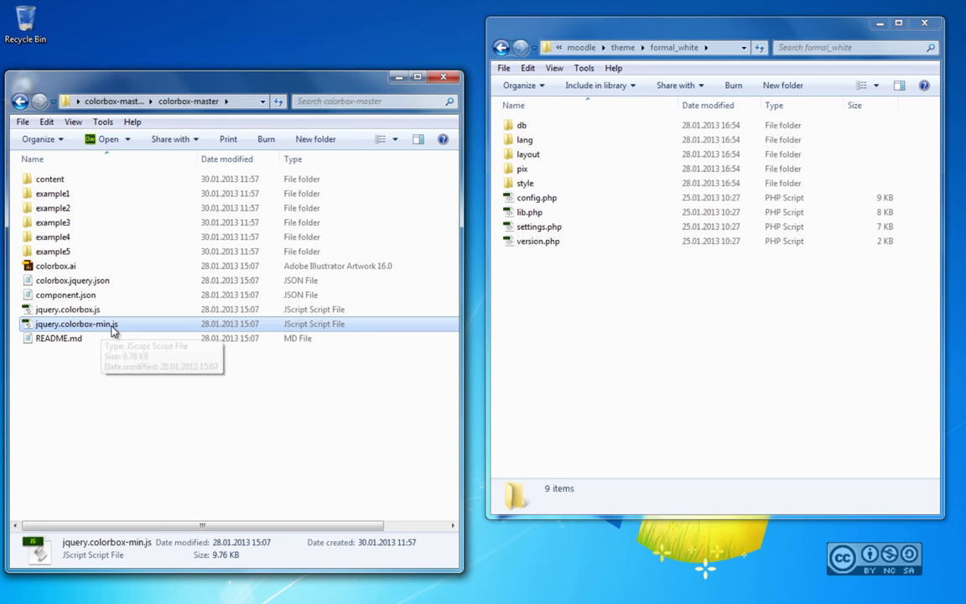